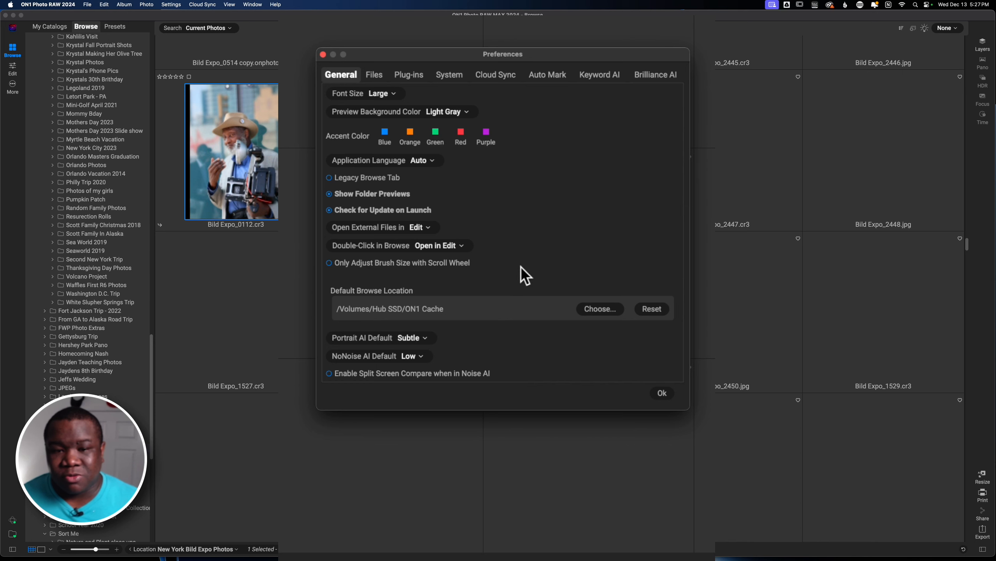
Step: In the Files preferences, set the external editor file format to TIFF (No Layers) and the color space to Adobe RGB (1998)
left_click(378, 75)
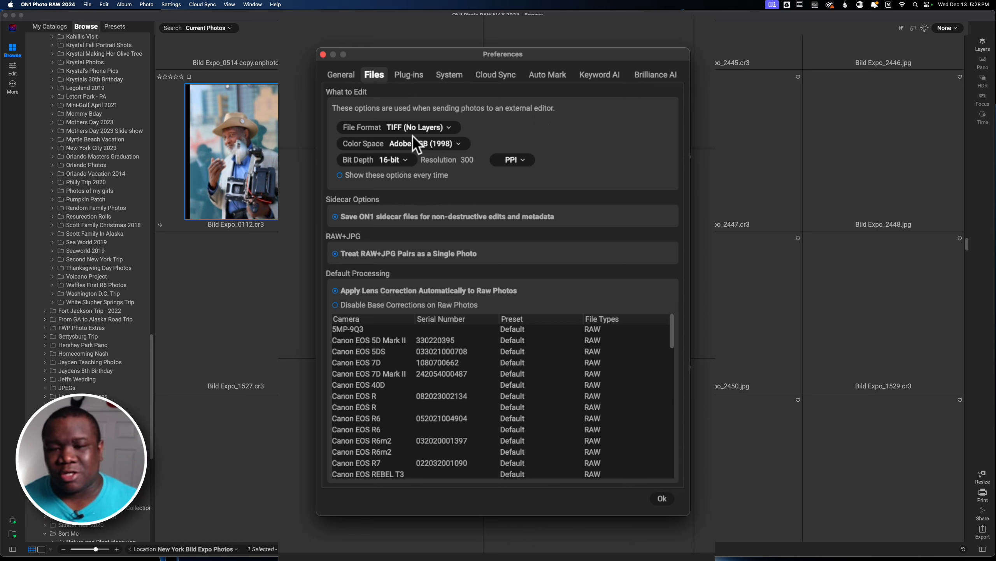
left_click(419, 128)
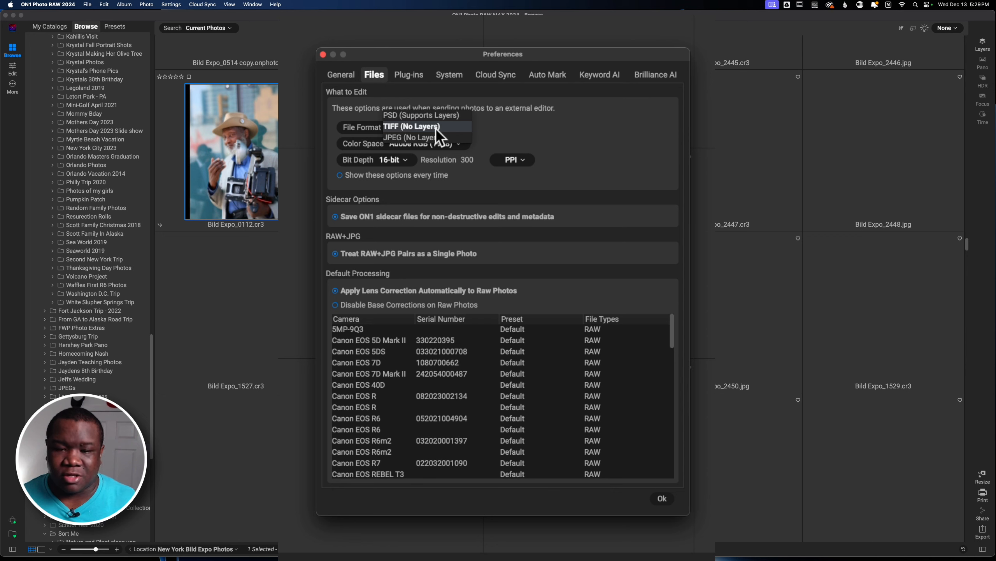
left_click(436, 128)
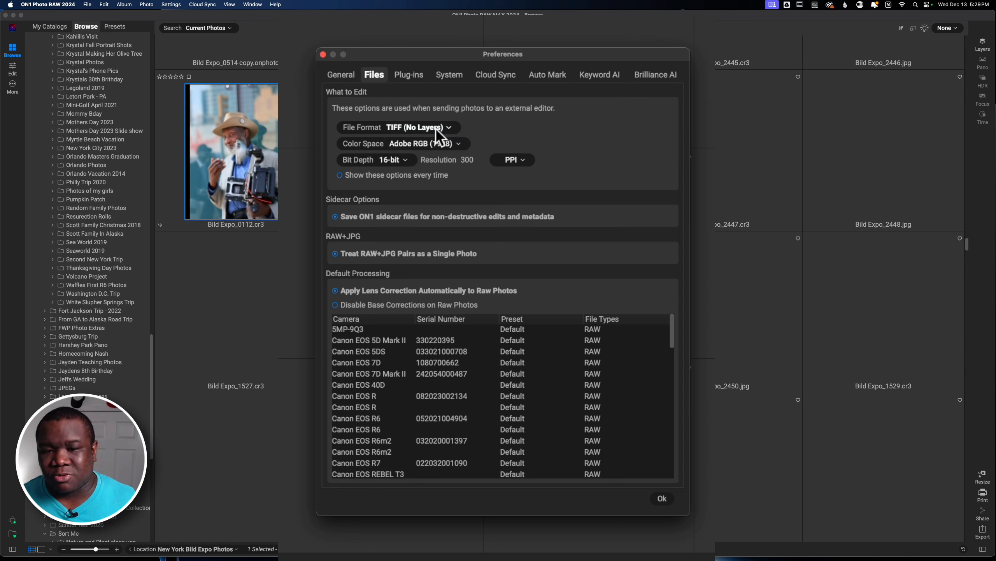
left_click(419, 144)
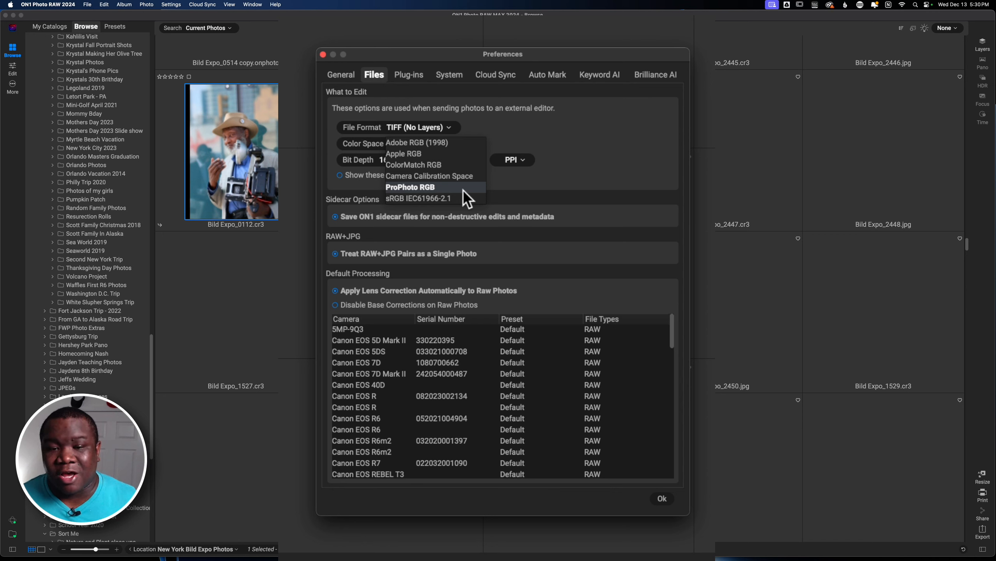
left_click(455, 144)
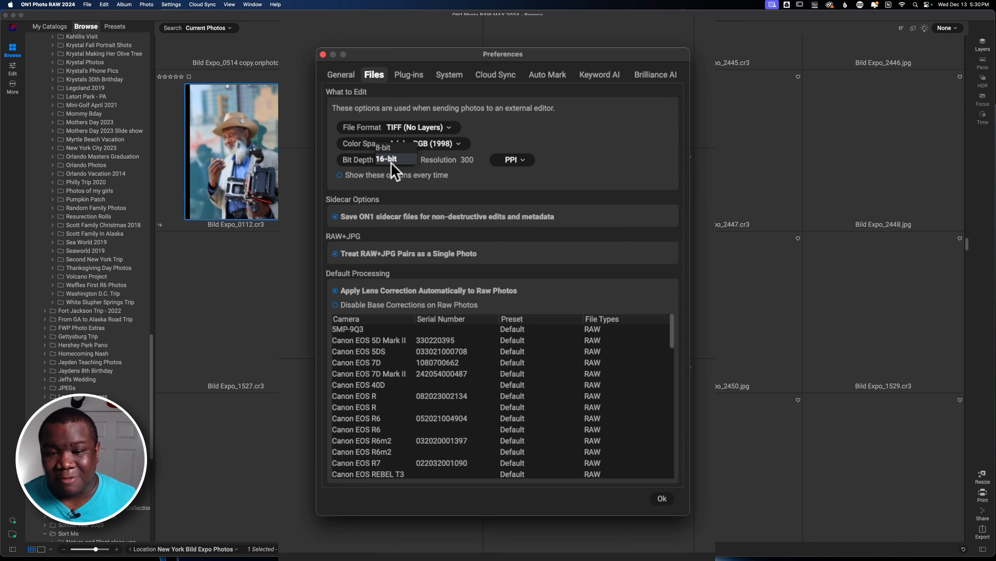
Step: Choose 16-bit depth and PPI resolution units for externally edited photos and accept the preferences
left_click(391, 161)
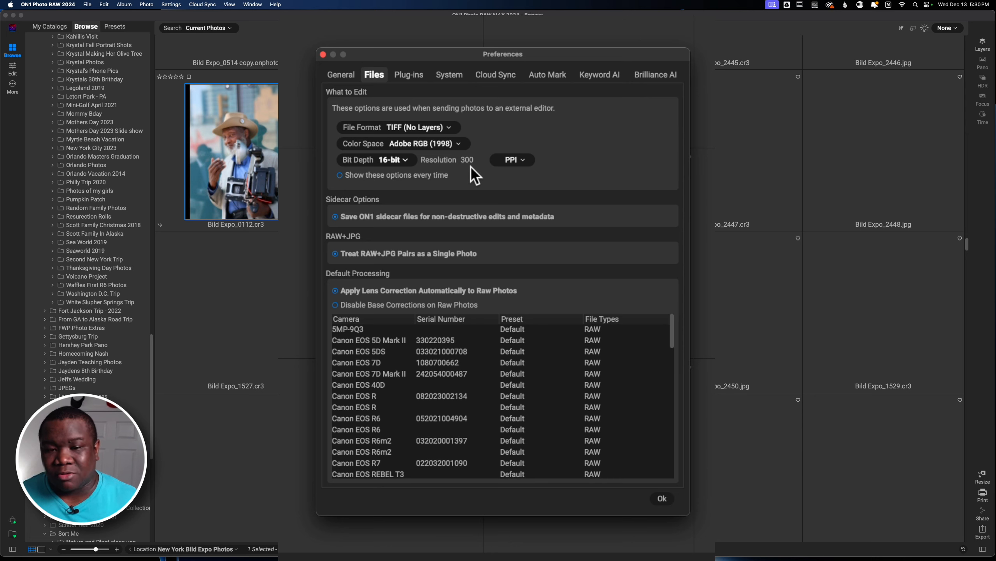
left_click(517, 160)
left_click(509, 159)
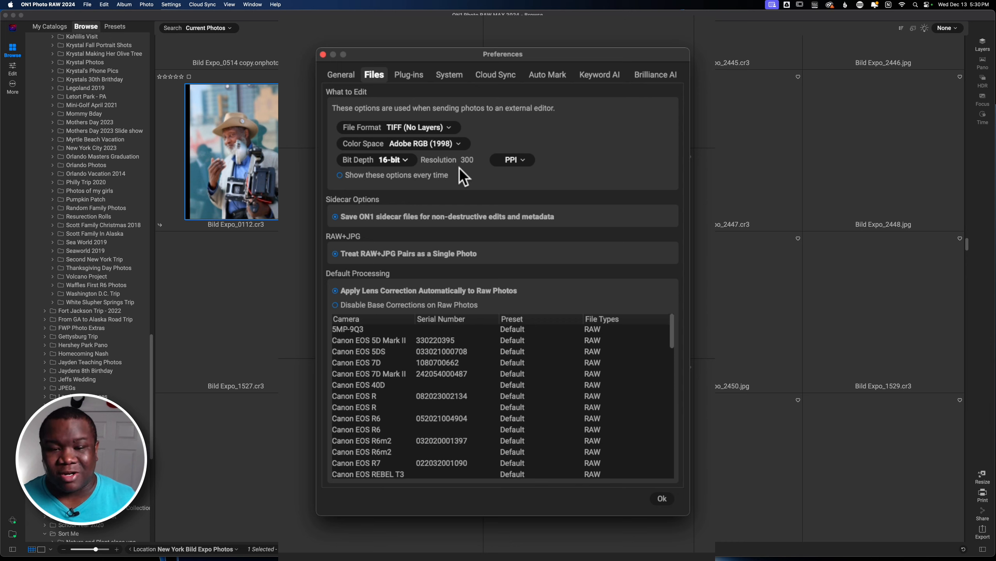
left_click(395, 175)
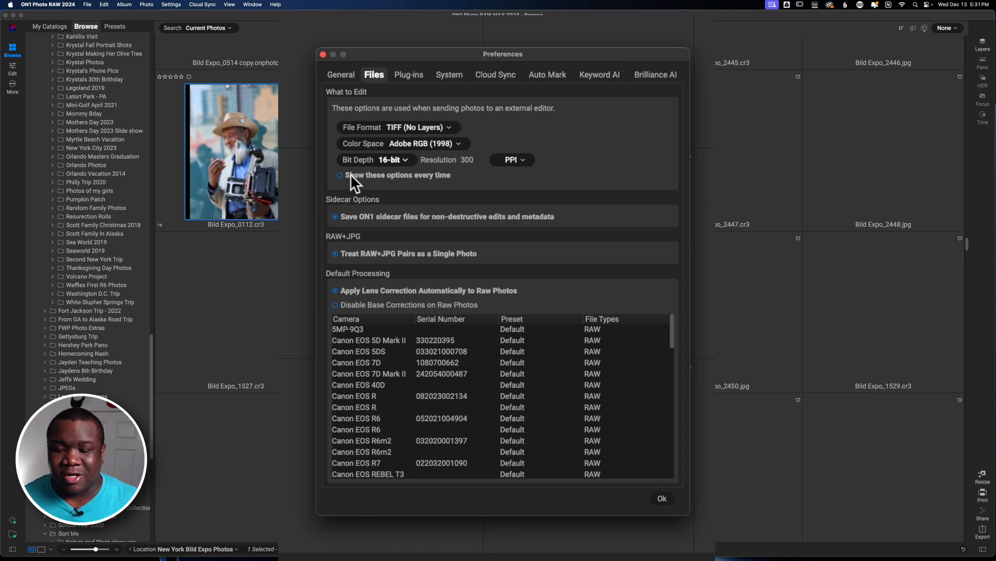
left_click(662, 499)
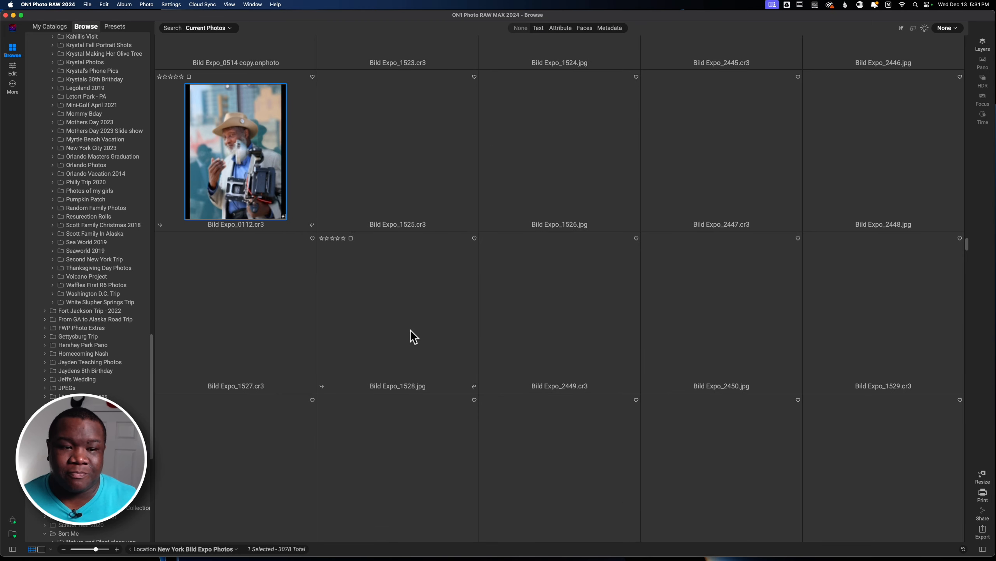
Step: Send the selected photo Bild Expo_0112.cr3 to Adobe Photoshop 2024 and add a Gradient Map adjustment layer above it
right_click(246, 167)
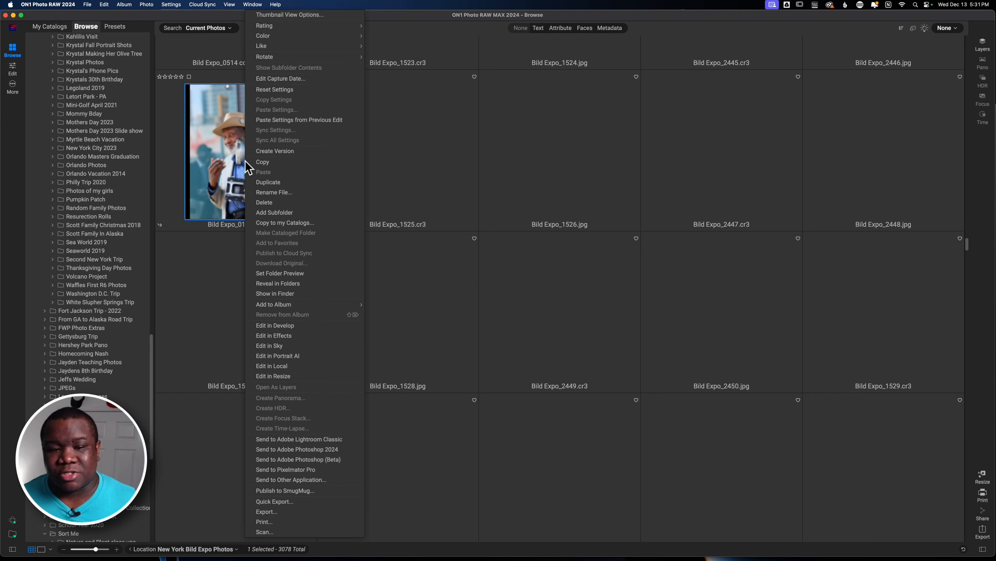
left_click(326, 452)
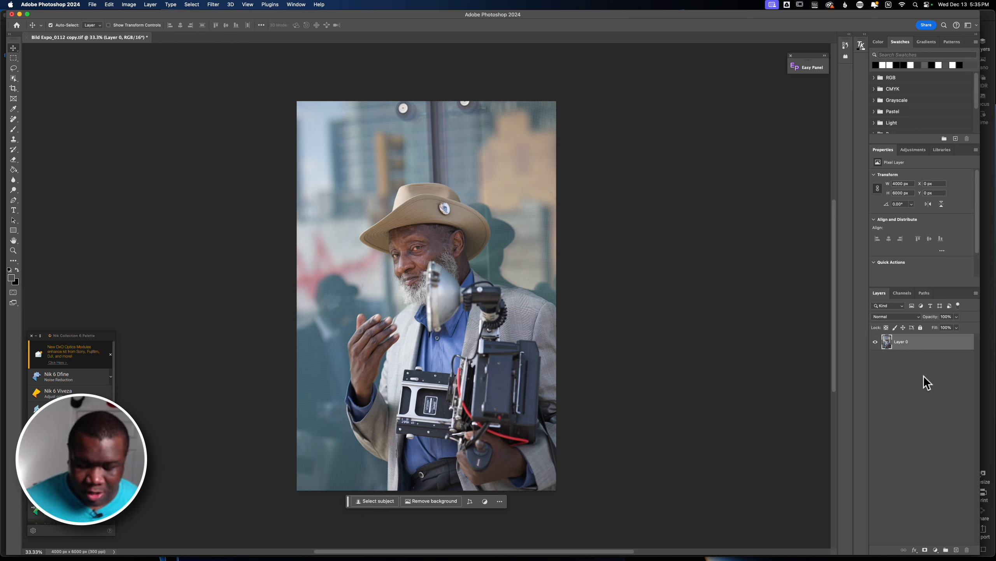
left_click(936, 550)
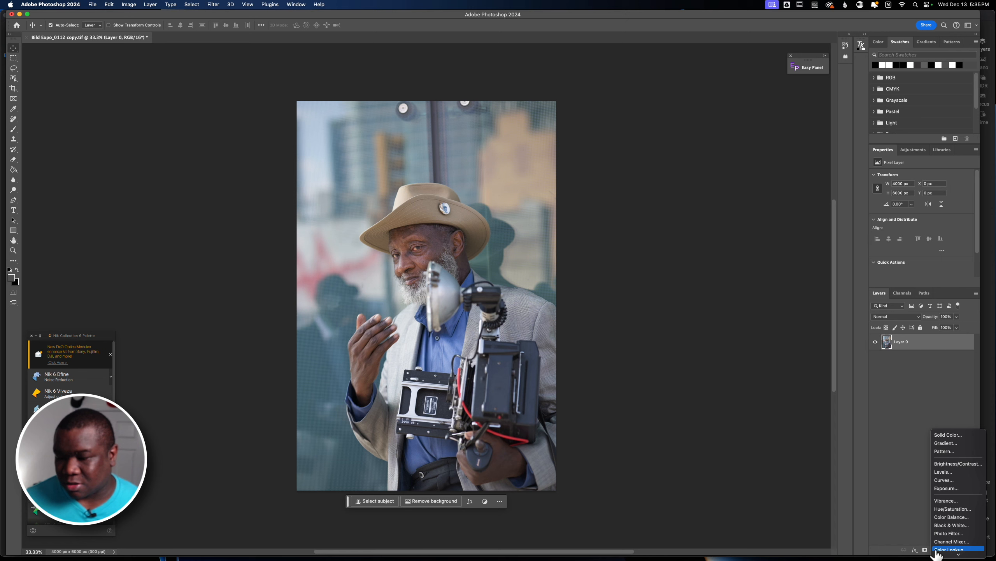
left_click(957, 547)
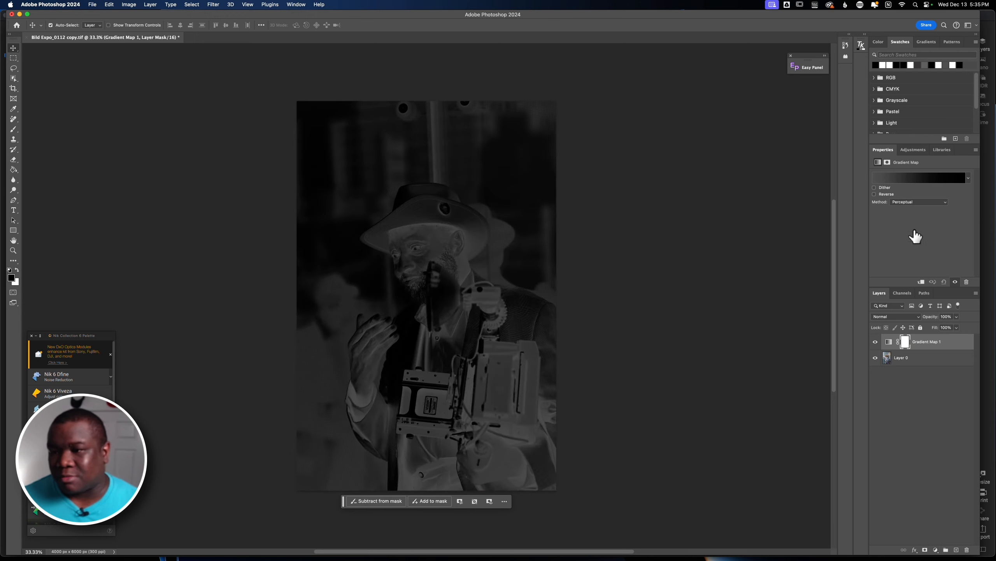
Step: Apply the Orange_02 preset from the Oranges group to the gradient map and set the layer's blend mode to Color
left_click(940, 178)
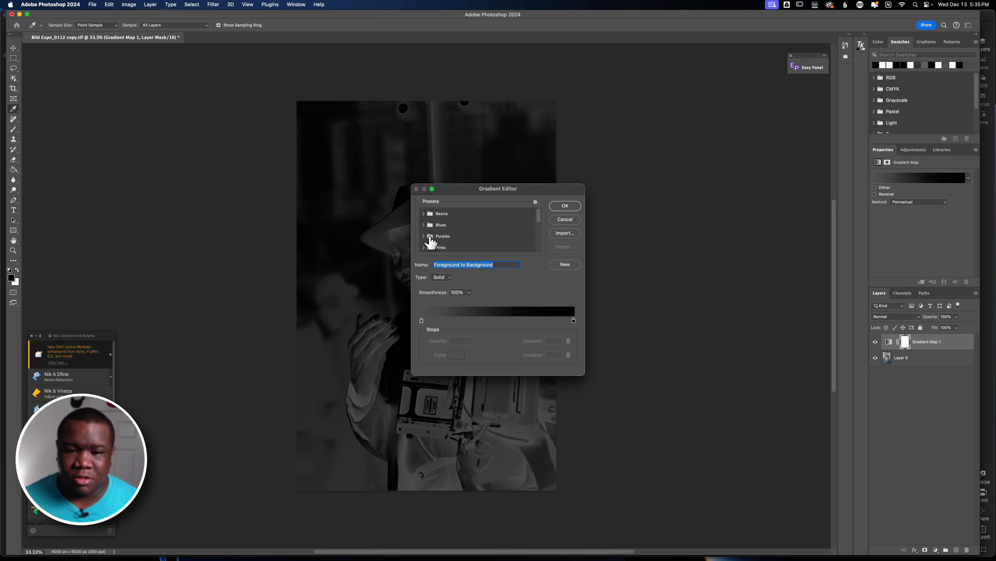
scroll(432, 245, "down", 2)
scroll(432, 245, "down", 2)
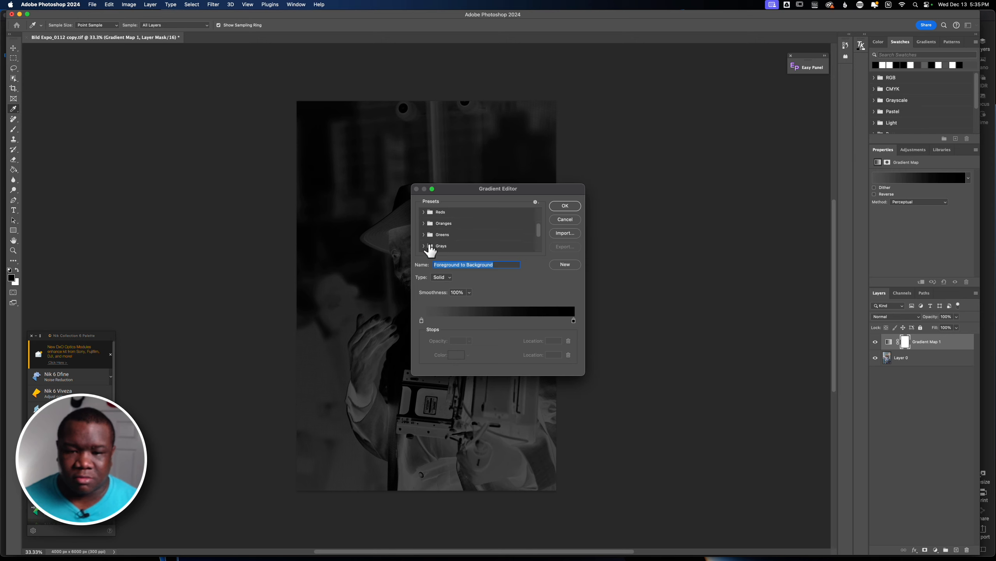
left_click(423, 224)
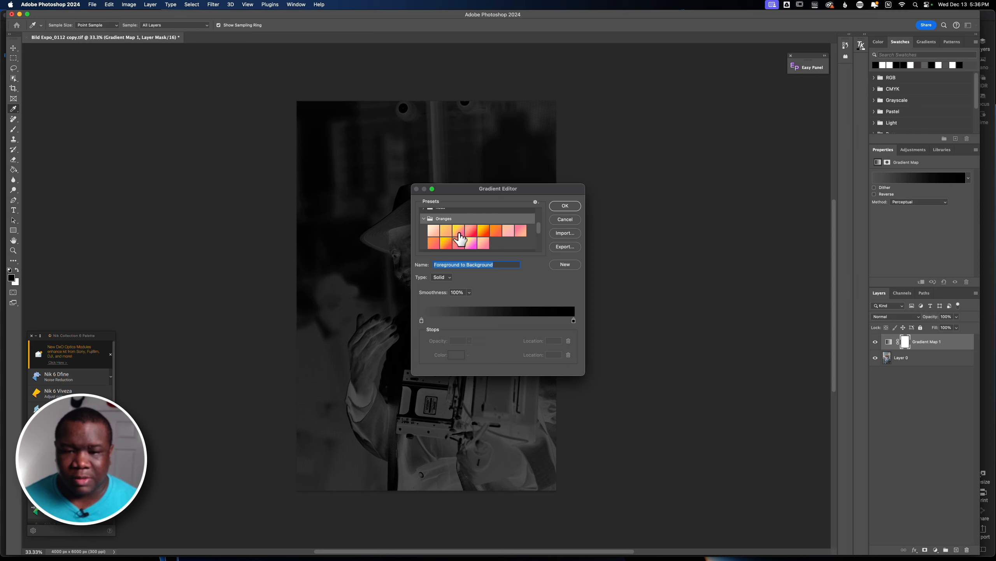
left_click(446, 231)
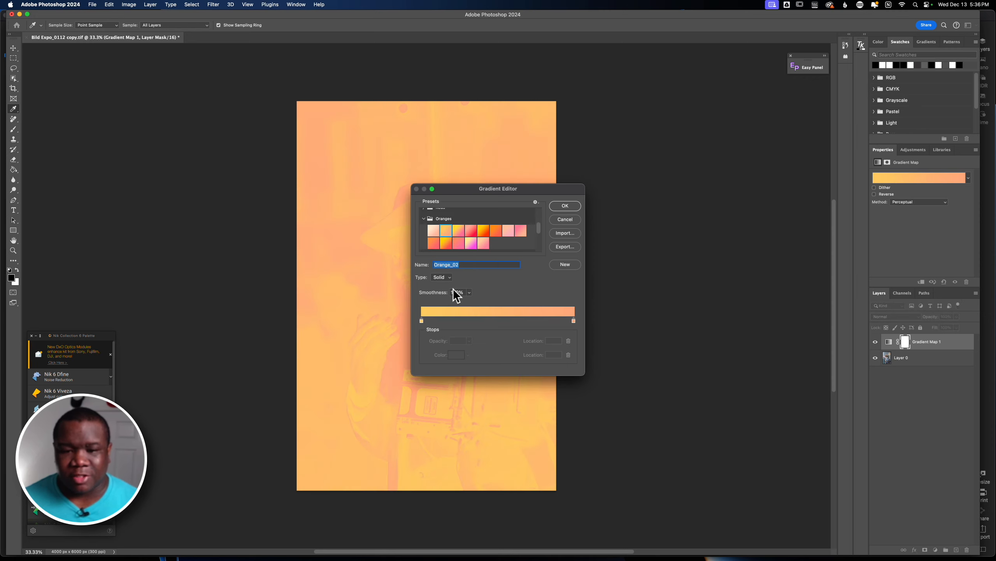
left_click(561, 206)
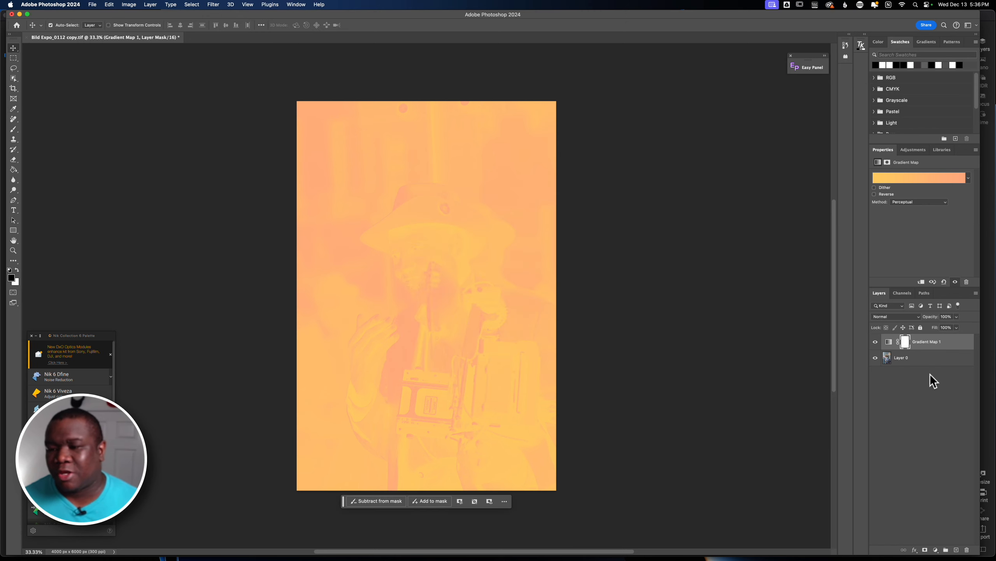
left_click(900, 315)
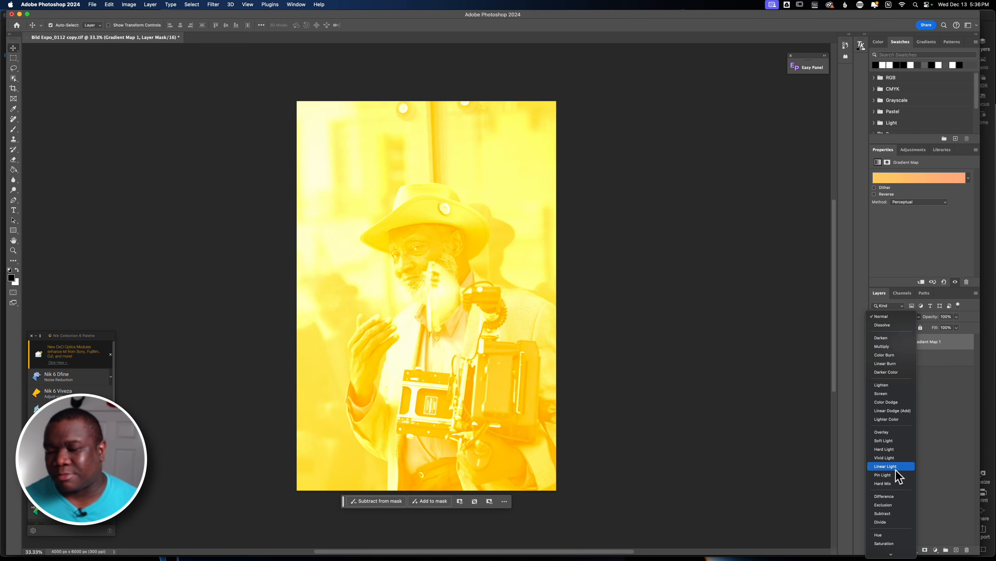
left_click(880, 543)
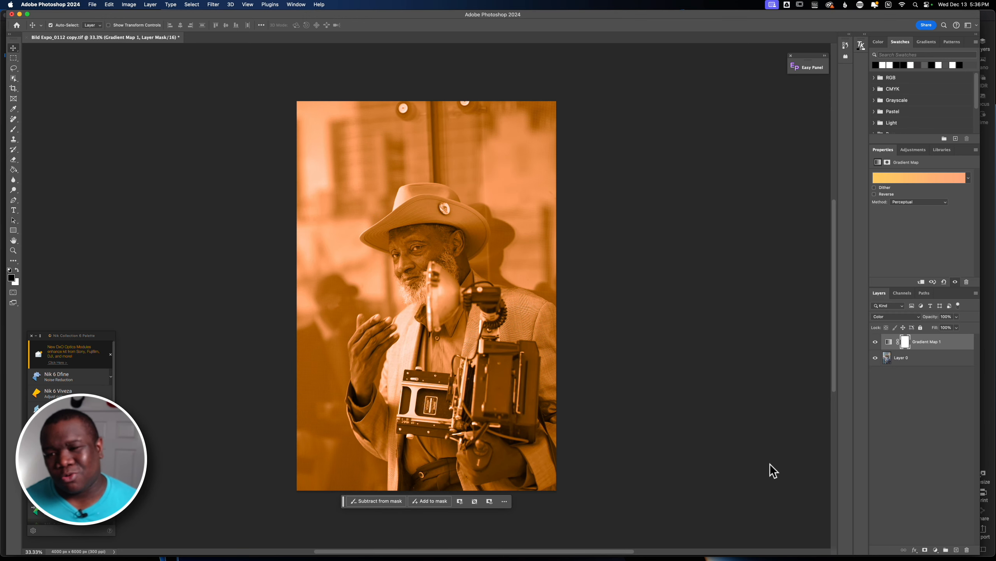
Step: Reopen the gradient for editing, move its first color stop to location 15 and add a new stop at location 45
left_click(928, 184)
left_click_drag(502, 190, 682, 152)
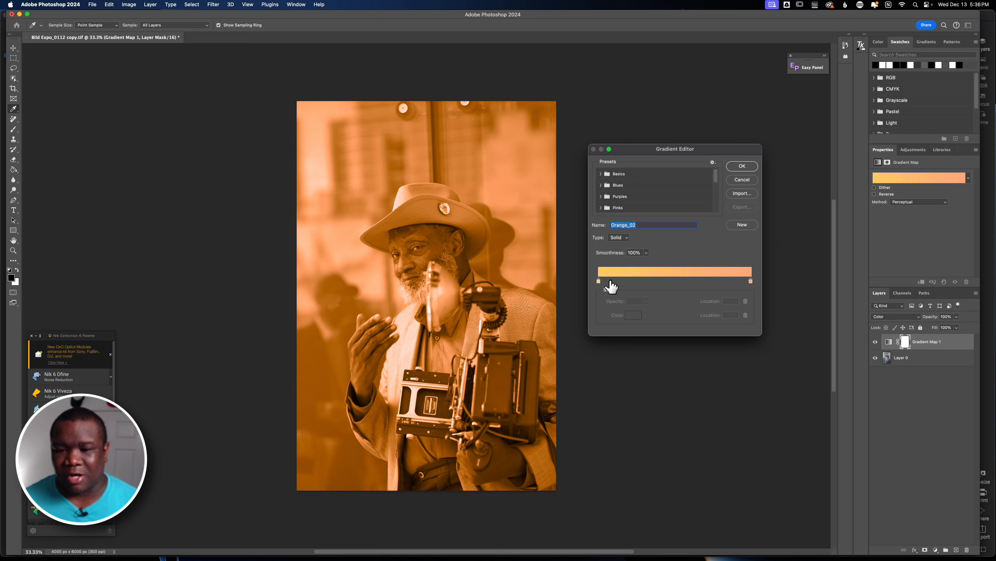
left_click_drag(599, 280, 622, 281)
left_click(668, 274)
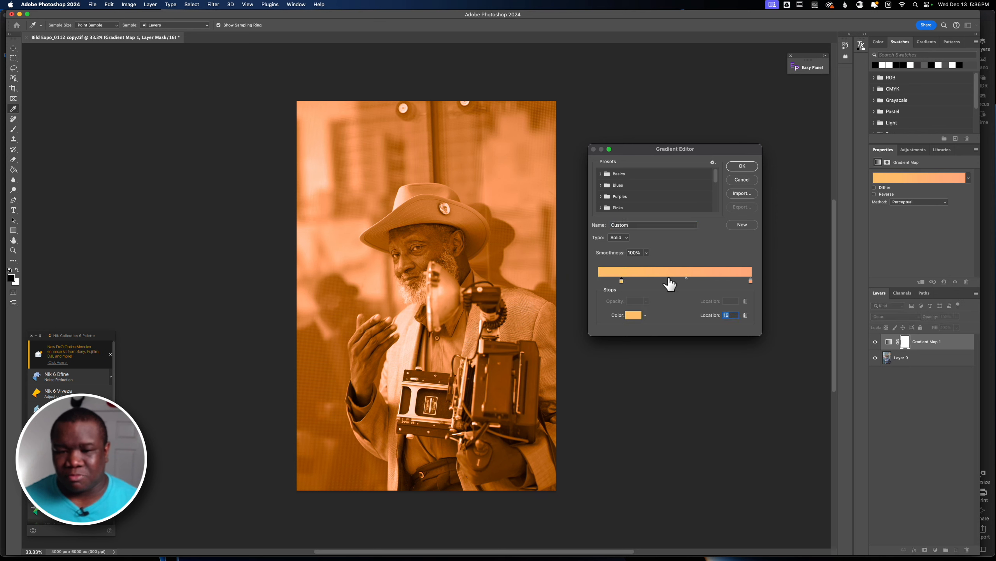
left_click(667, 281)
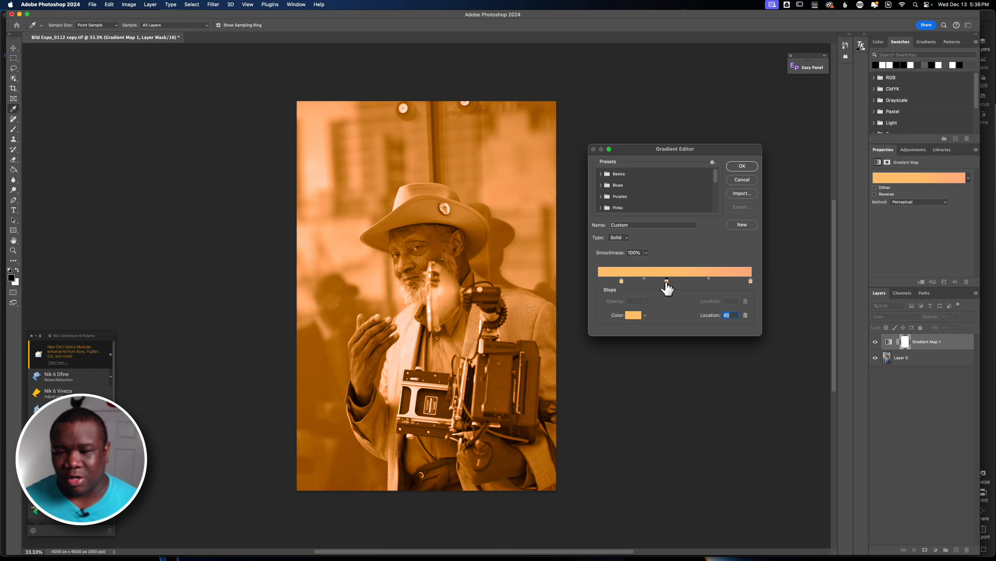
Step: Recolor the gradient's middle stop to the blue 738dc7 and accept the edited gradient
double_click(666, 280)
left_click(676, 188)
left_click(688, 186)
left_click_drag(688, 186, 688, 178)
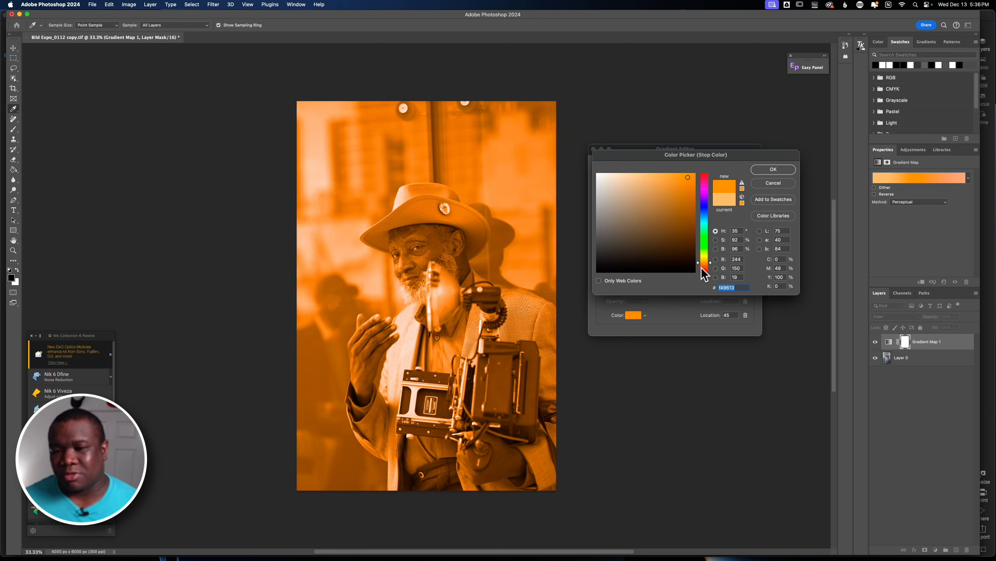
mouse_move(708, 263)
left_mouse_down()
mouse_move(710, 211)
mouse_move(679, 183)
mouse_move(639, 195)
left_mouse_up()
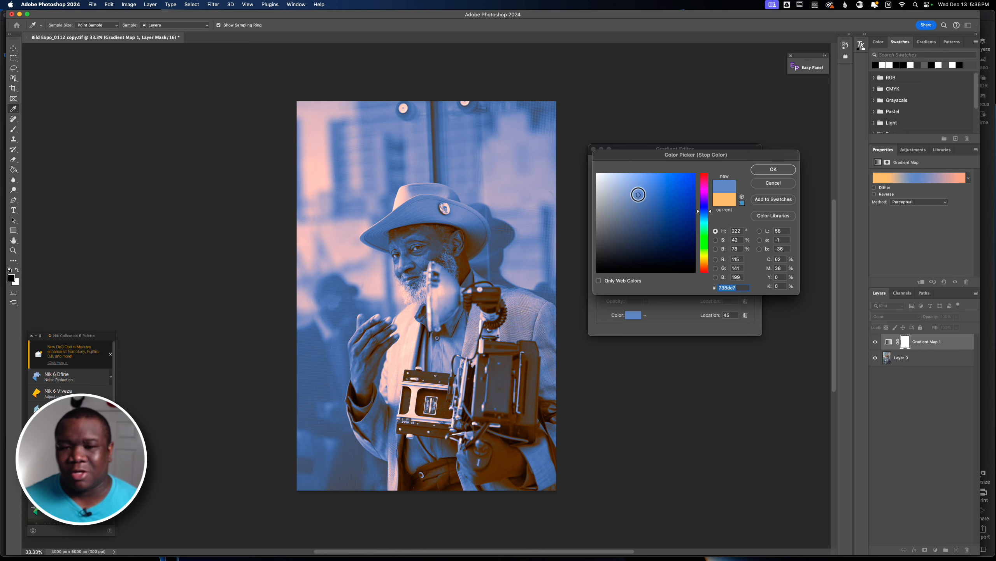
left_click(786, 171)
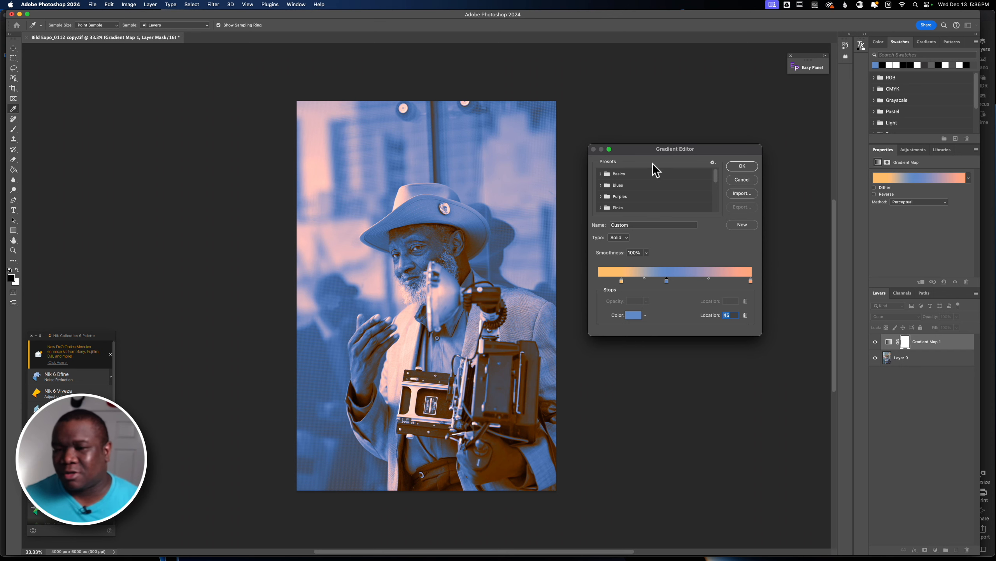
left_click(742, 167)
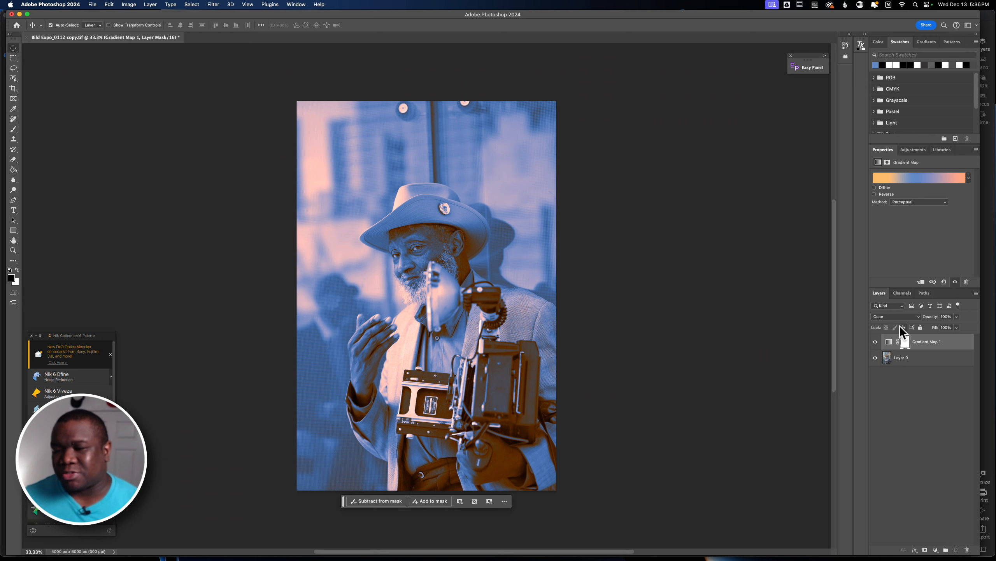
Step: Lower the Gradient Map layer's opacity to 66% and save the file with the default TIFF options
mouse_move(928, 319)
left_mouse_down()
mouse_move(898, 323)
mouse_move(916, 323)
left_mouse_up()
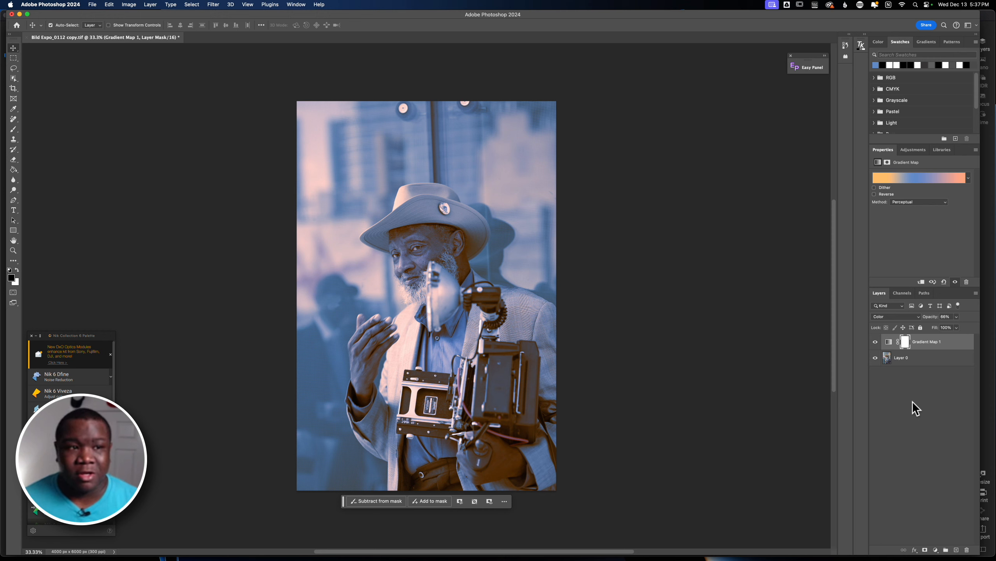
key("super+s")
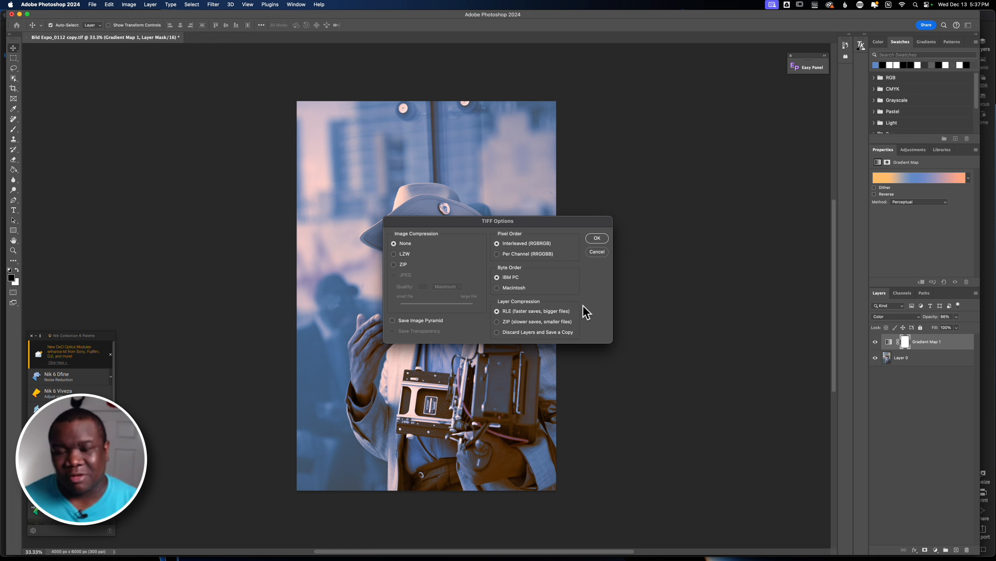
left_click(597, 238)
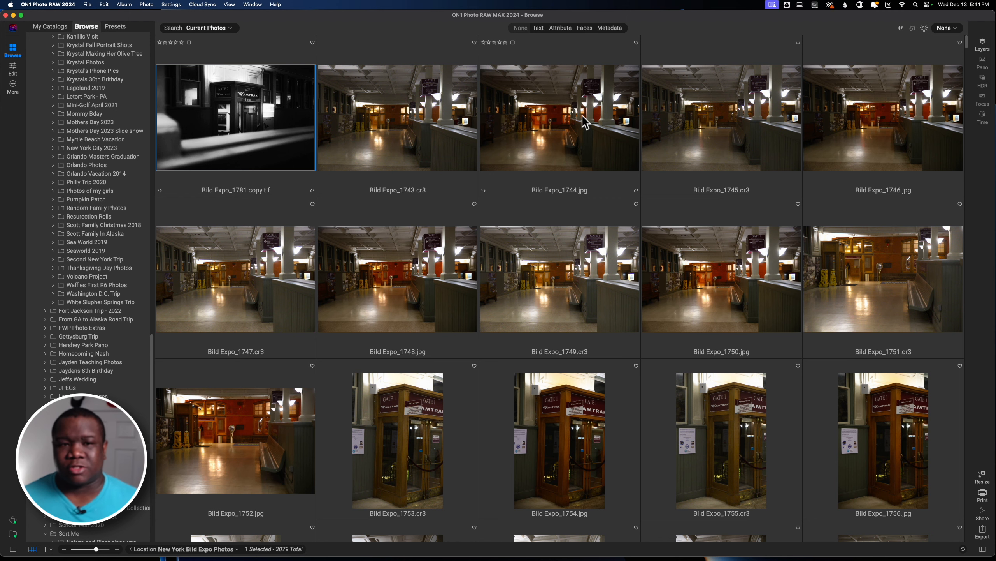
Step: Back in ON1 Photo RAW, filter the folder's photos by metadata so that File Type is TIFF
left_click(614, 29)
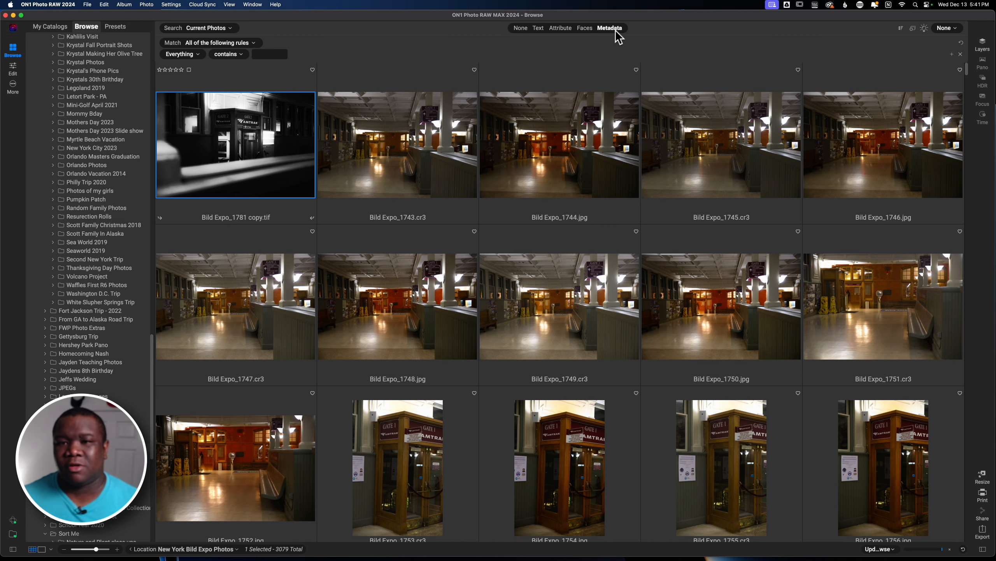
left_click(197, 55)
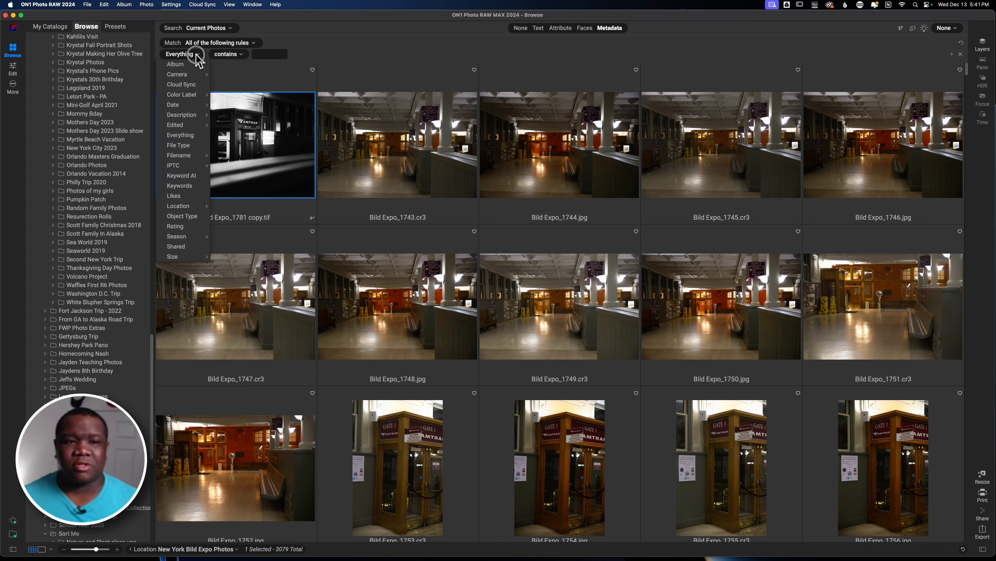
left_click(182, 145)
left_click(246, 56)
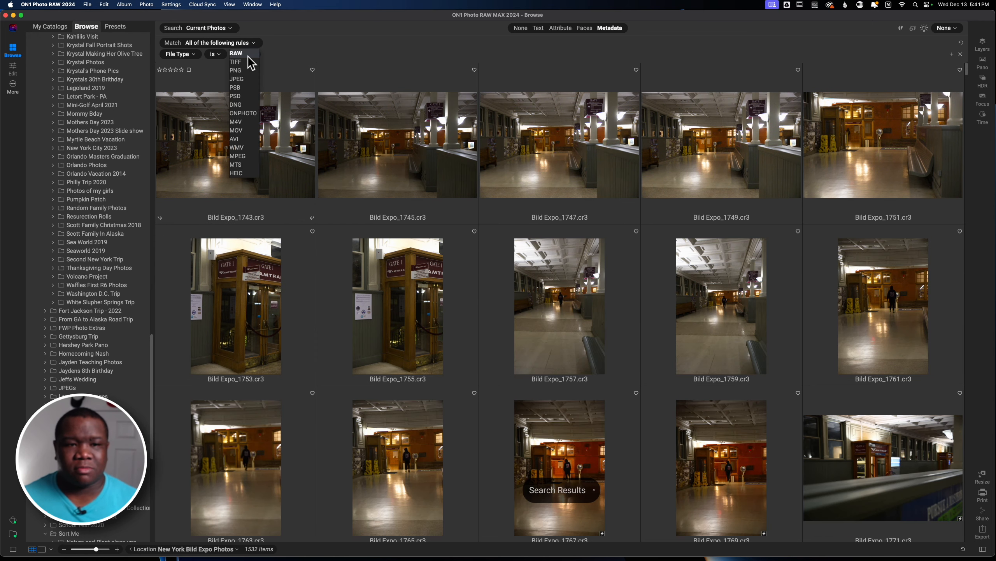
left_click(243, 62)
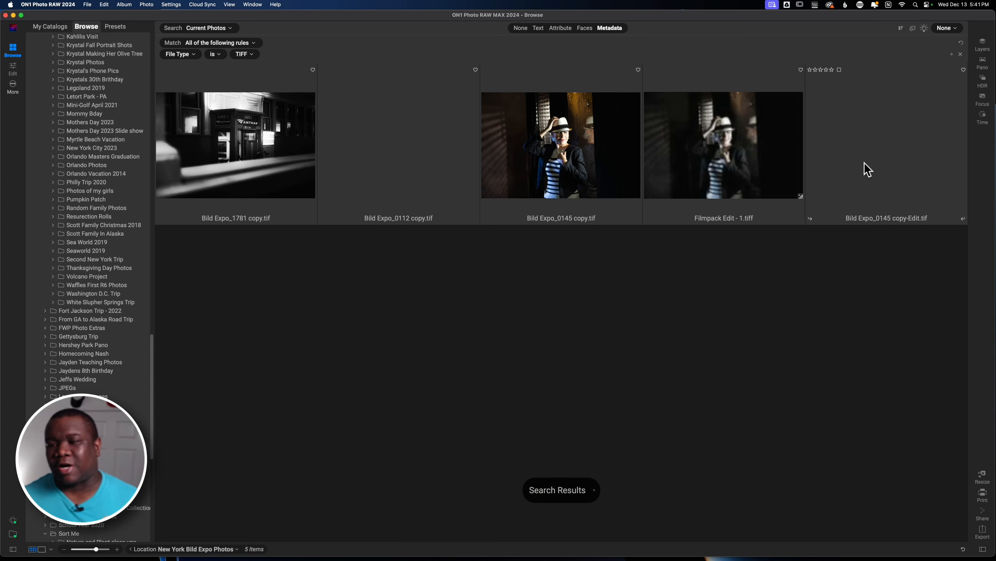
Step: Select the edited photo Bild Expo_0112 copy.tif and open it for editing in Develop
left_click(863, 177)
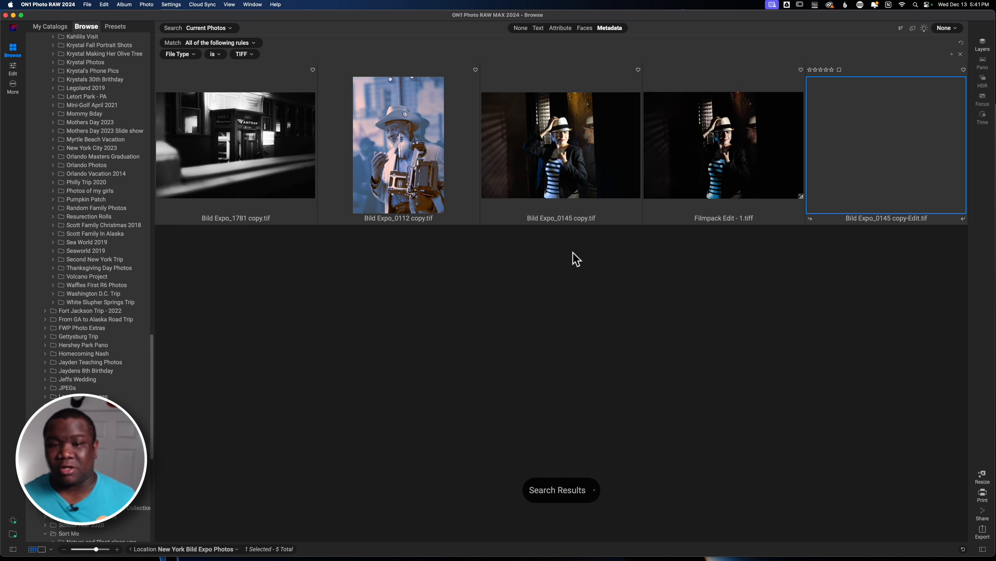
left_click(404, 169)
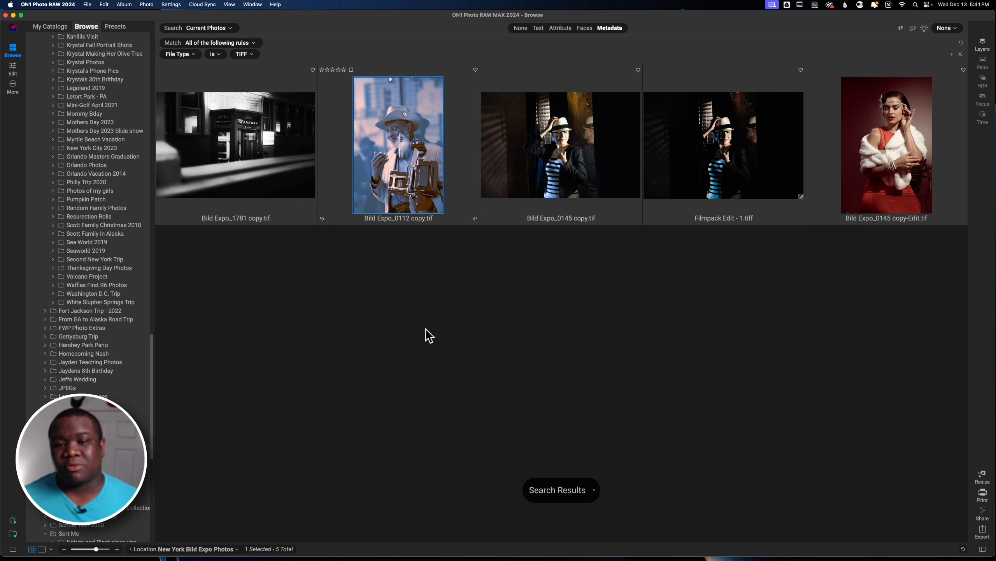
key("d")
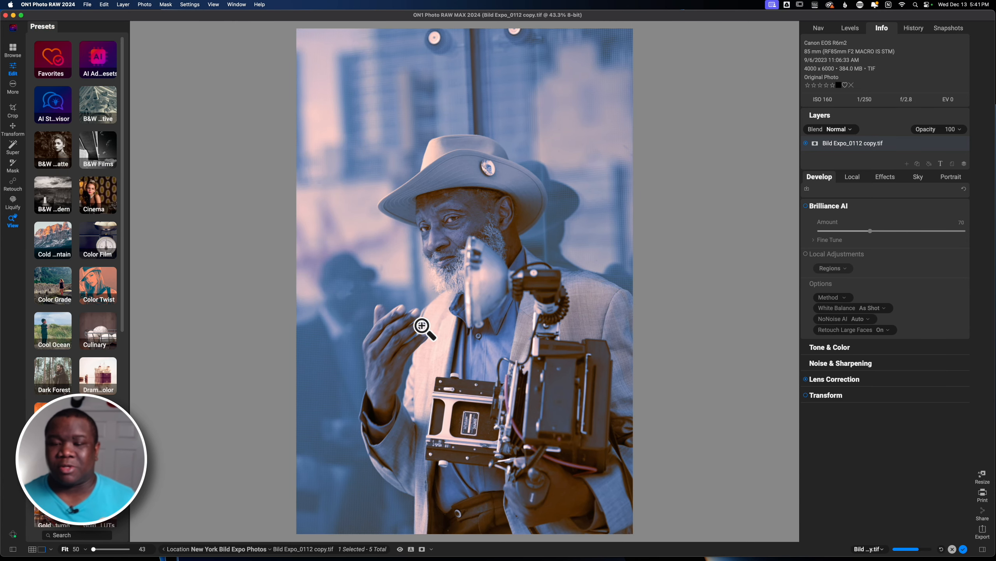